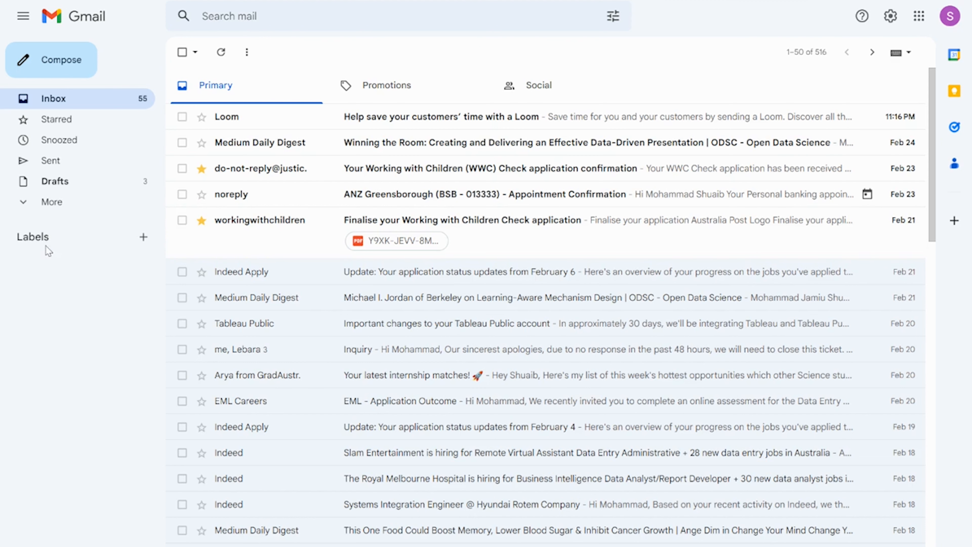
# Create a new label named Read Later.
pyautogui.click(140, 239)
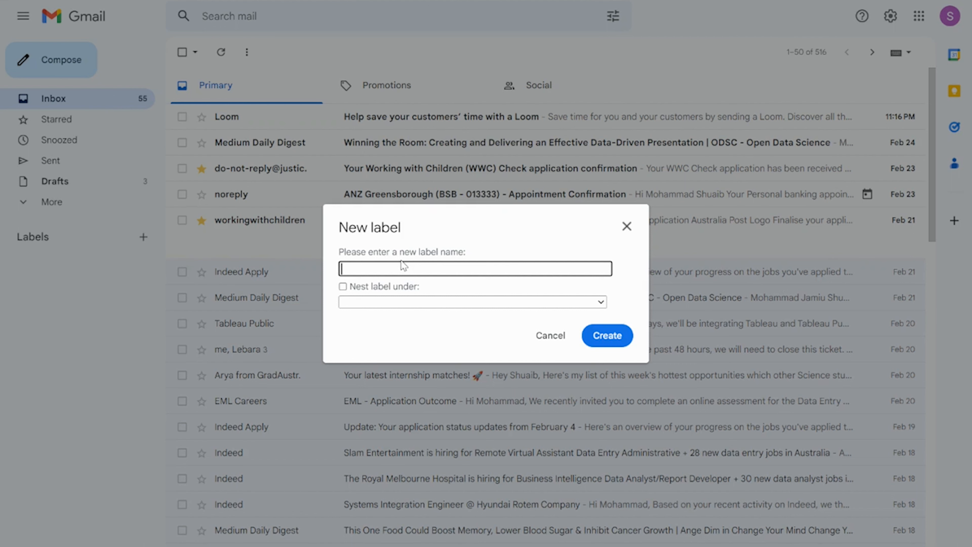
pyautogui.write('Read Later')
pyautogui.click(601, 333)
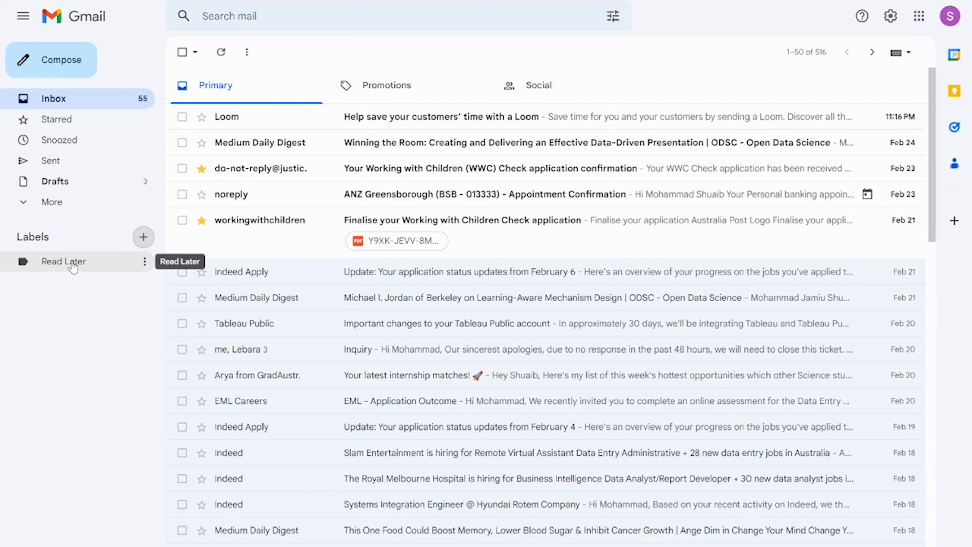
# Create a second label named Follow-up.
pyautogui.click(143, 237)
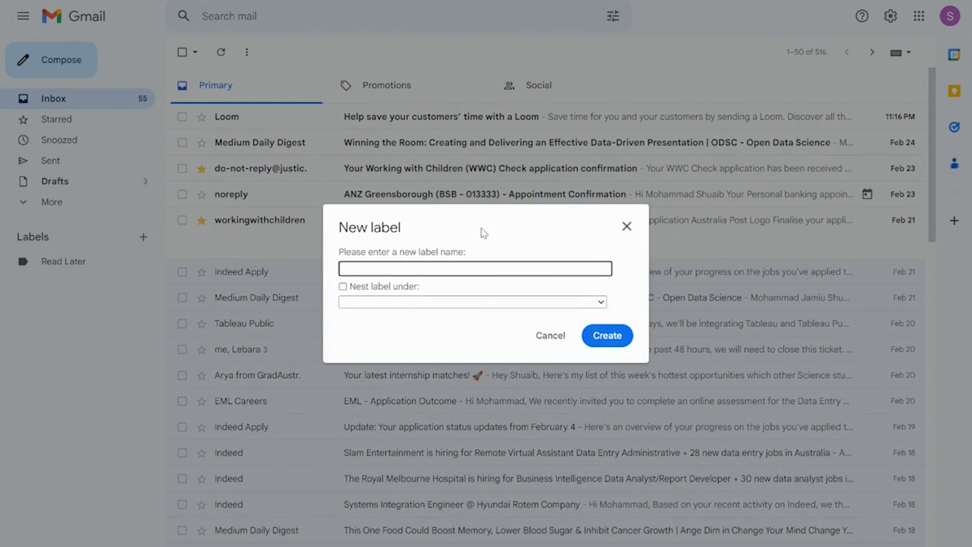
pyautogui.write('Follw')
pyautogui.press('BackSpace')
pyautogui.write('ow-up')
pyautogui.click(609, 337)
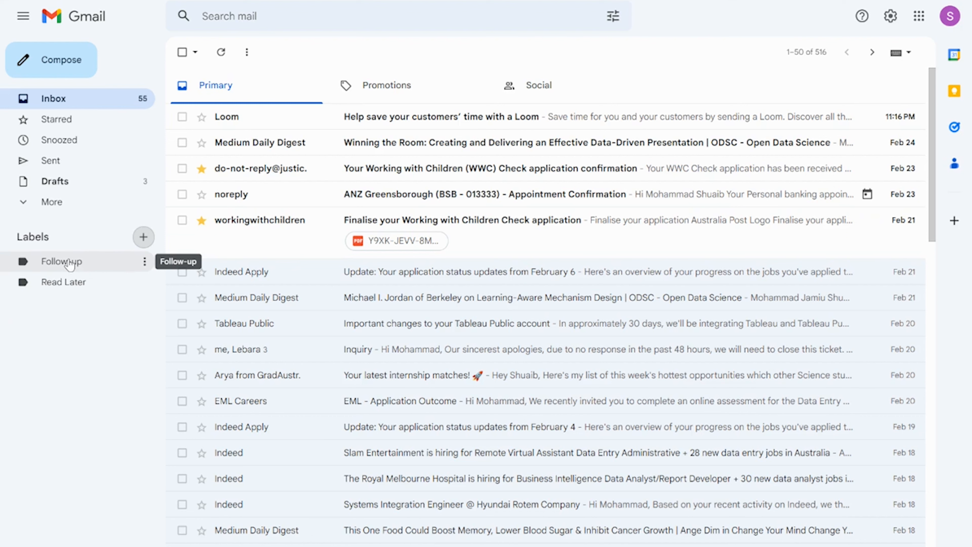
# Try to create a third label named Important.
pyautogui.click(143, 236)
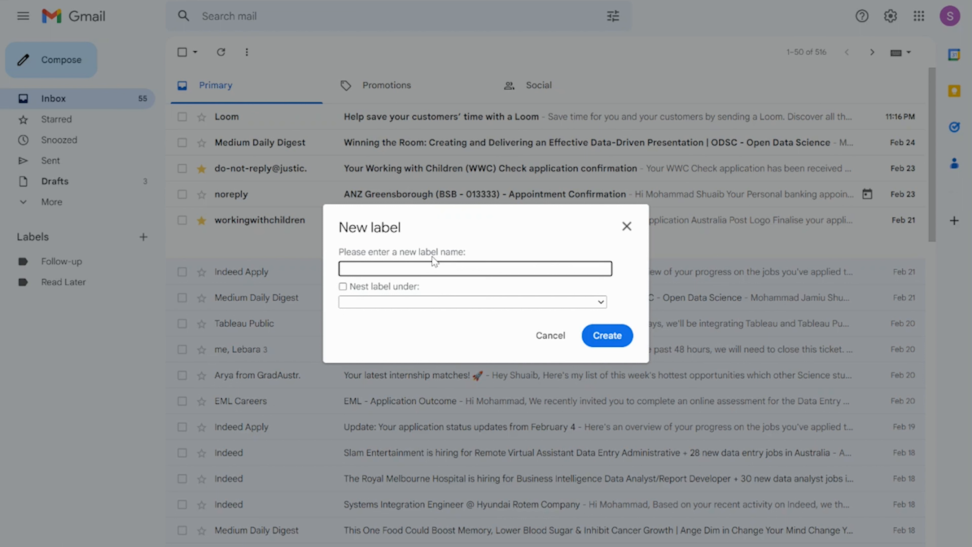
pyautogui.write('Important')
pyautogui.click(598, 336)
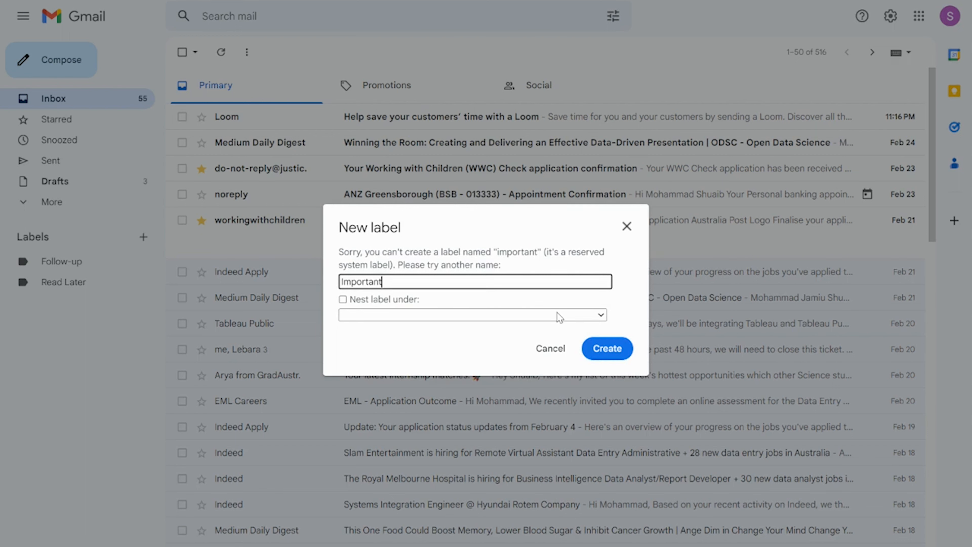
# Replace the proposed label name with Essential and create the label.
pyautogui.press('BackSpace')
pyautogui.press('BackSpace')
pyautogui.press('BackSpace')
pyautogui.press('BackSpace')
pyautogui.press('BackSpace')
pyautogui.press('BackSpace')
pyautogui.press('BackSpace')
pyautogui.press('BackSpace')
pyautogui.press('BackSpace')
pyautogui.write('Essential')
pyautogui.click(622, 349)
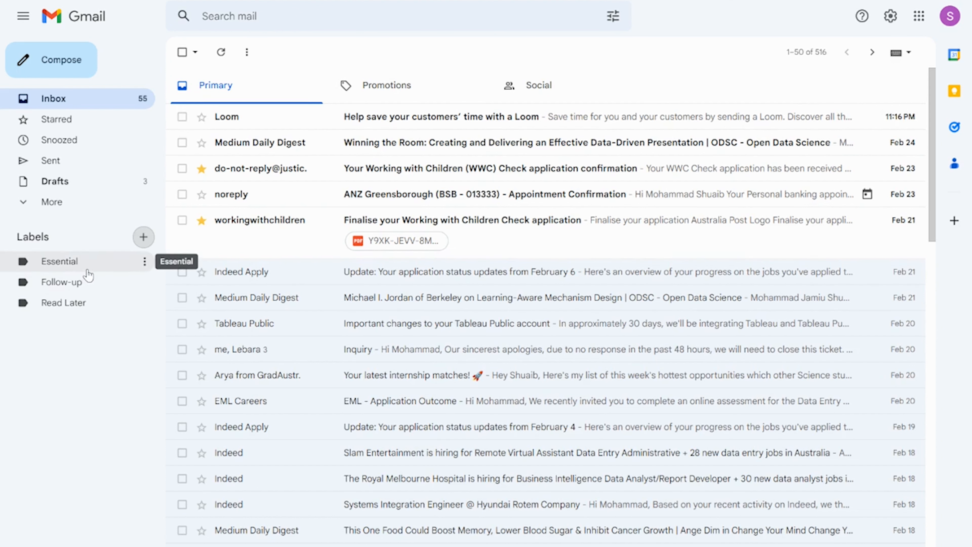
# Open the customization settings for the Multiple Inboxes inbox type.
pyautogui.click(891, 17)
pyautogui.scroll(-6, 918, 345)
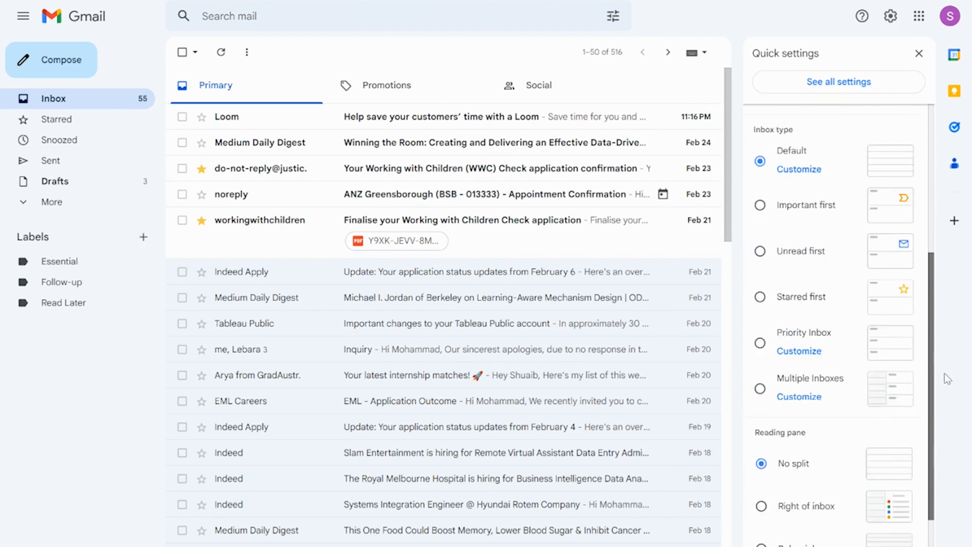
pyautogui.scroll(-2, 947, 379)
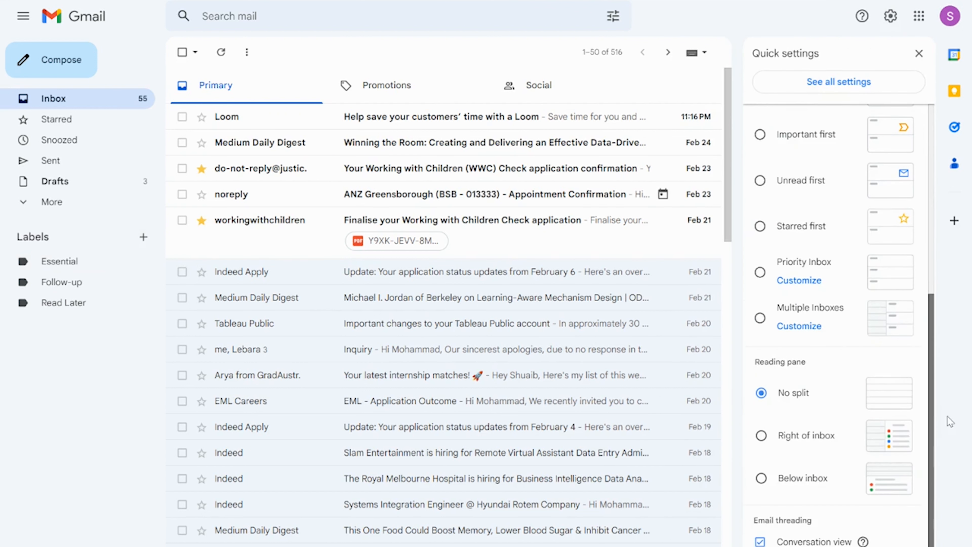
pyautogui.click(809, 331)
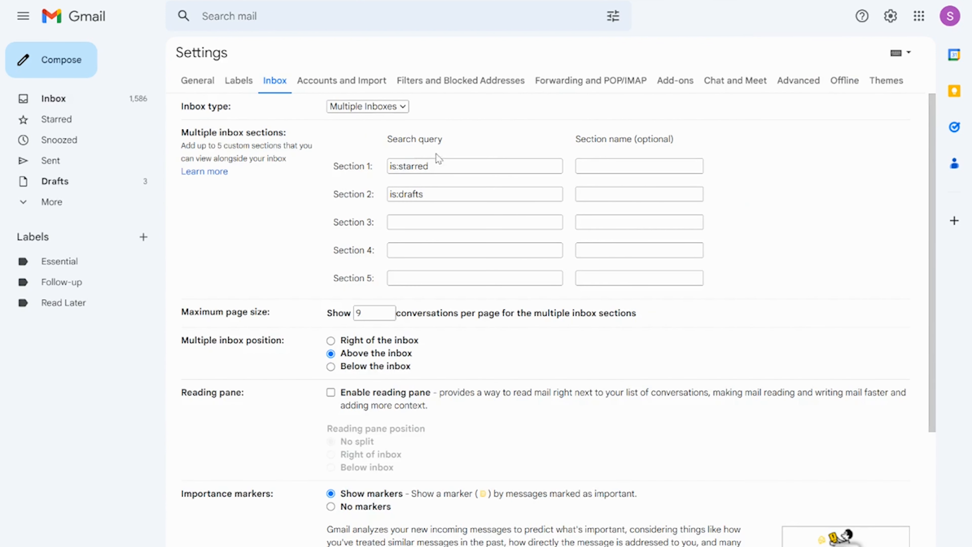
# Clear the default search queries from multiple inbox sections 1 and 2.
pyautogui.moveTo(443, 160); pyautogui.dragTo(329, 168)
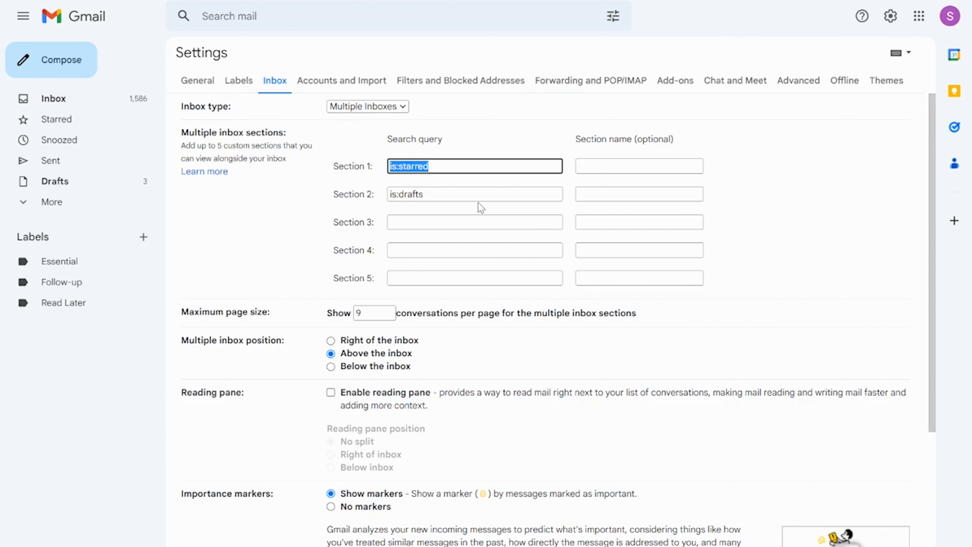
pyautogui.press('BackSpace')
pyautogui.moveTo(474, 195); pyautogui.dragTo(367, 194)
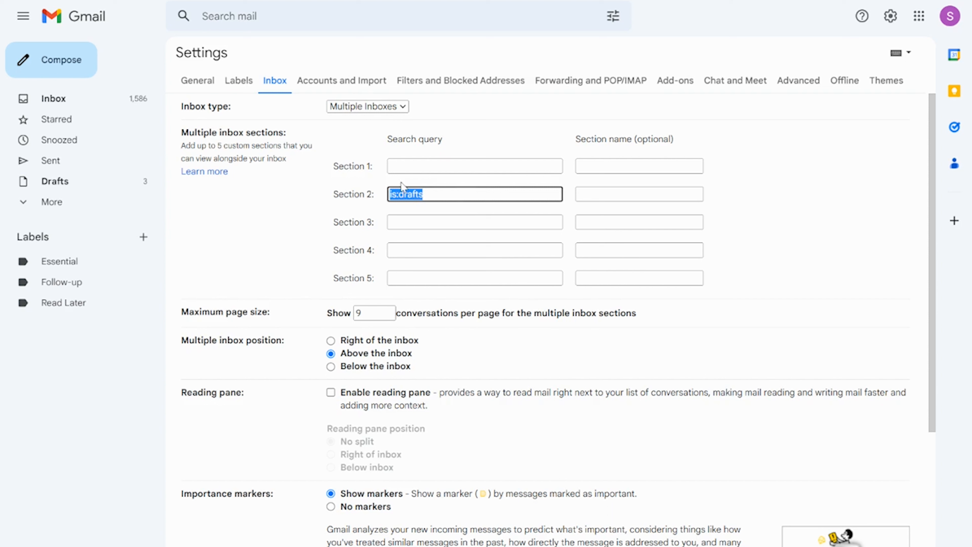
pyautogui.press('BackSpace')
# Set section 1 to the search query label:Essential with the section name Essential.
pyautogui.click(415, 166)
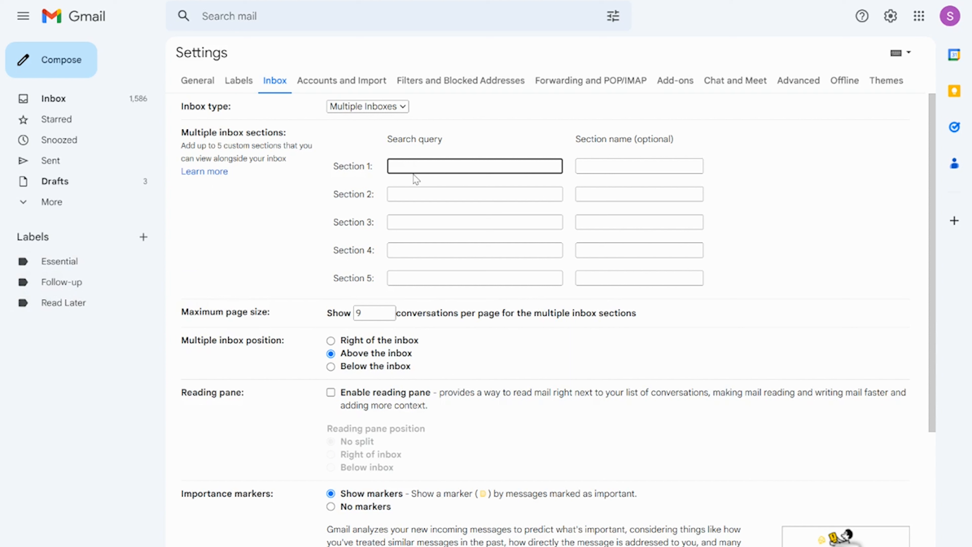
pyautogui.write('bel:Essential')
pyautogui.press('Tab')
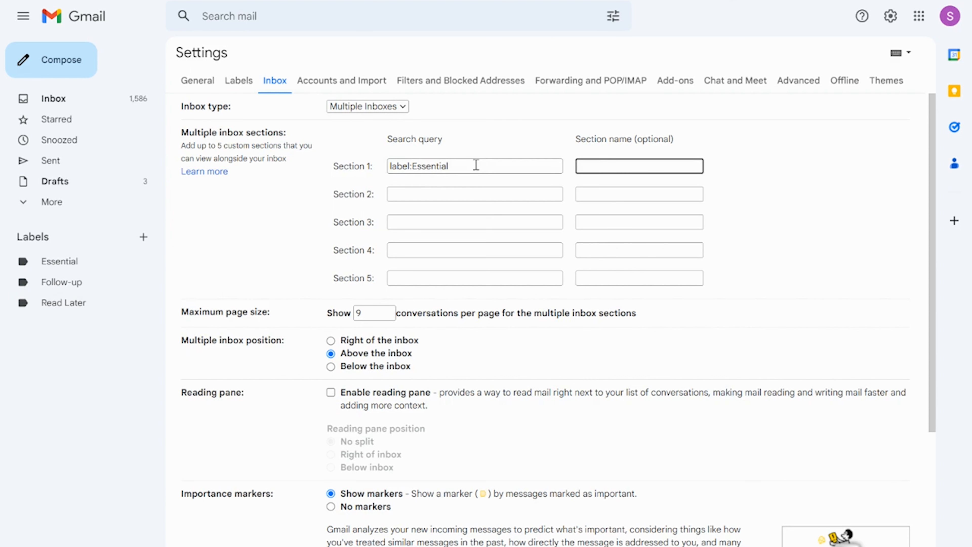
pyautogui.write('Essential')
# Set section 2 to the search query label:Follow-up with the section name Follow-up.
pyautogui.click(501, 195)
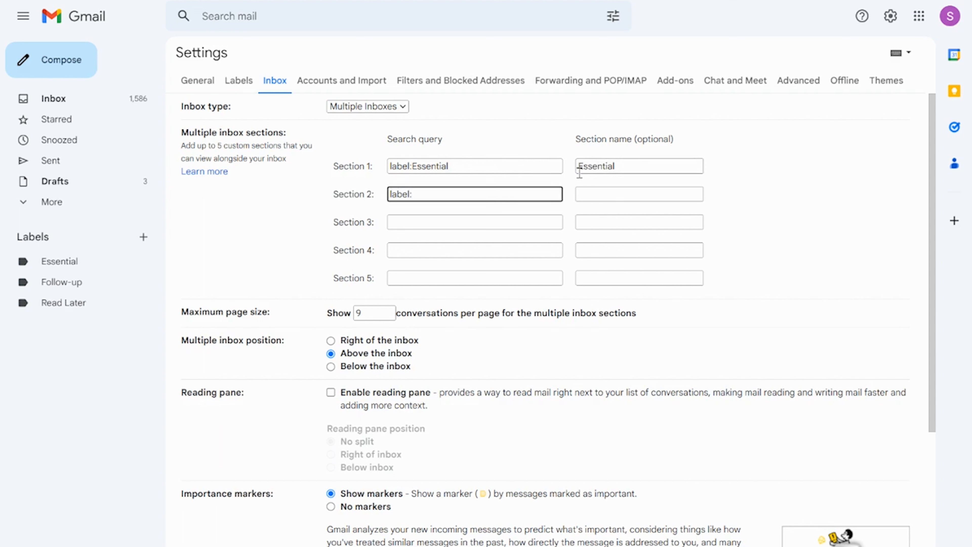
pyautogui.write('label:Follow-up')
pyautogui.press('Tab')
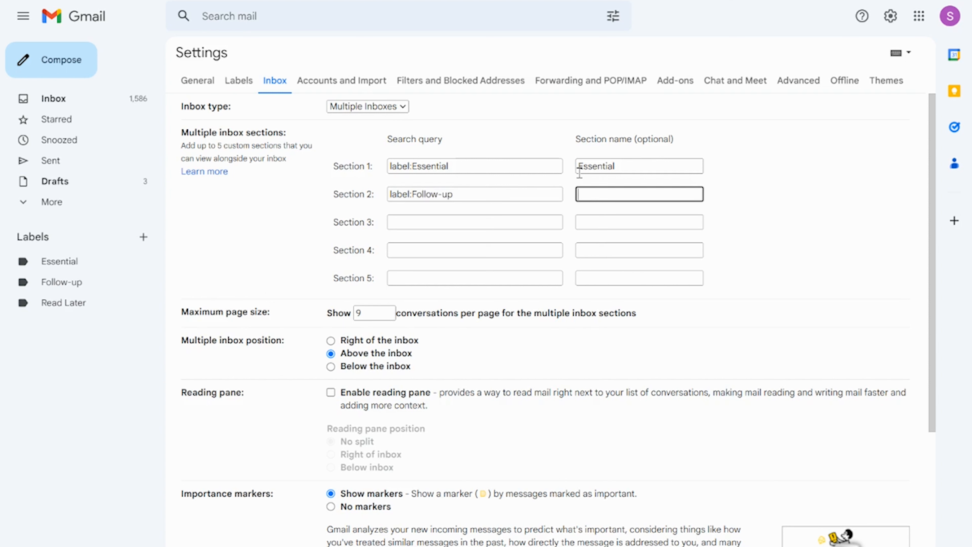
pyautogui.write('Follow-up')
# Set section 3 to the search query label:Read Later with the section name Read Later.
pyautogui.press('Tab')
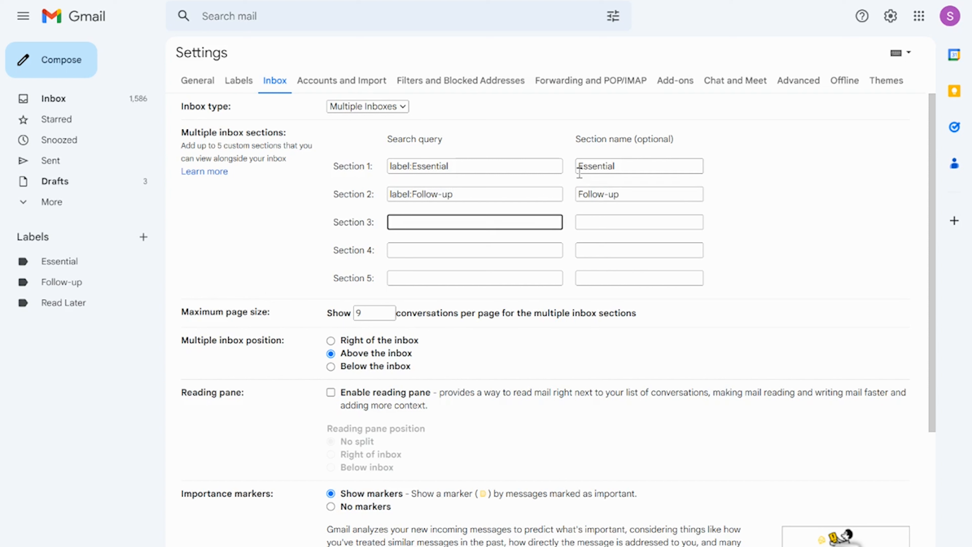
pyautogui.write('label:Read Later')
pyautogui.press('Tab')
pyautogui.write('Read ')
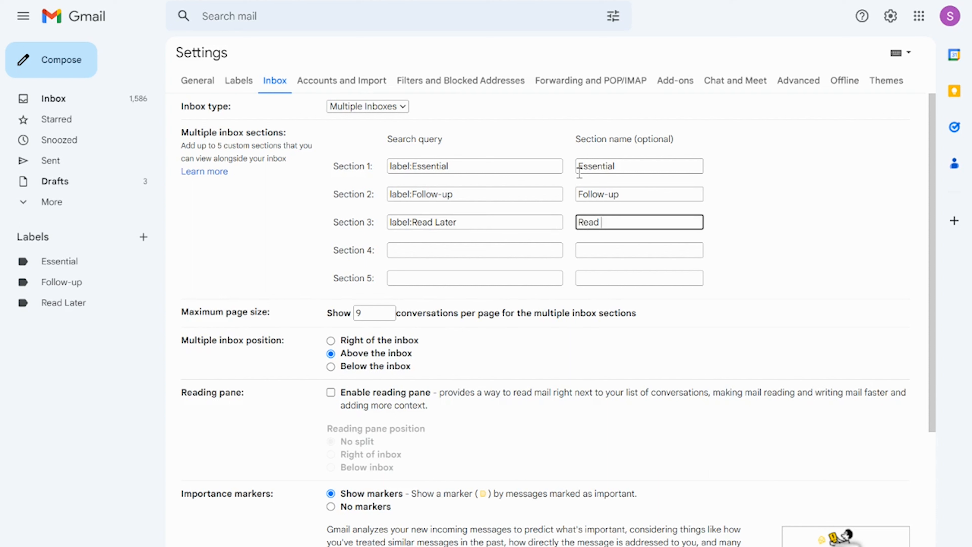
pyautogui.write('Later')
pyautogui.click(789, 249)
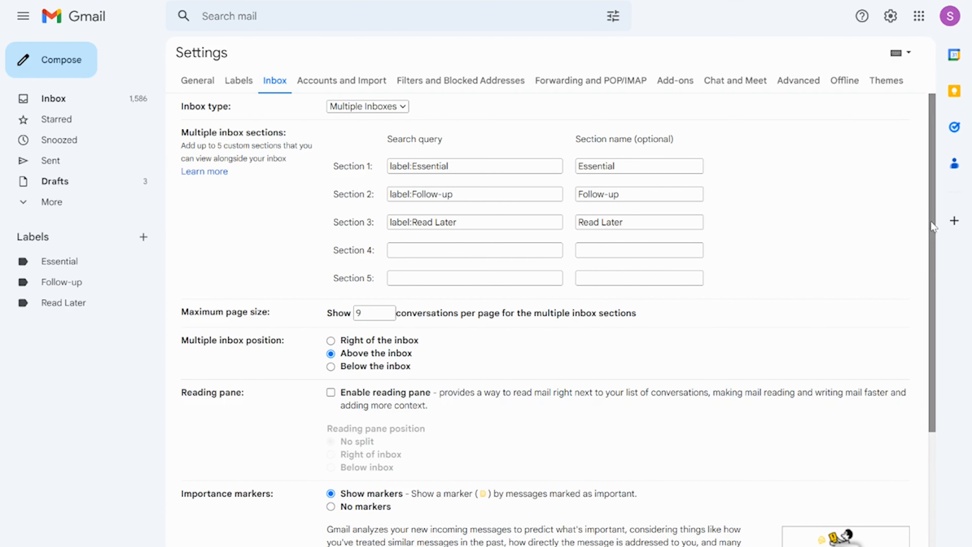
# Set the multiple inbox position to Right of the inbox and save the settings changes.
pyautogui.moveTo(932, 221); pyautogui.dragTo(931, 277)
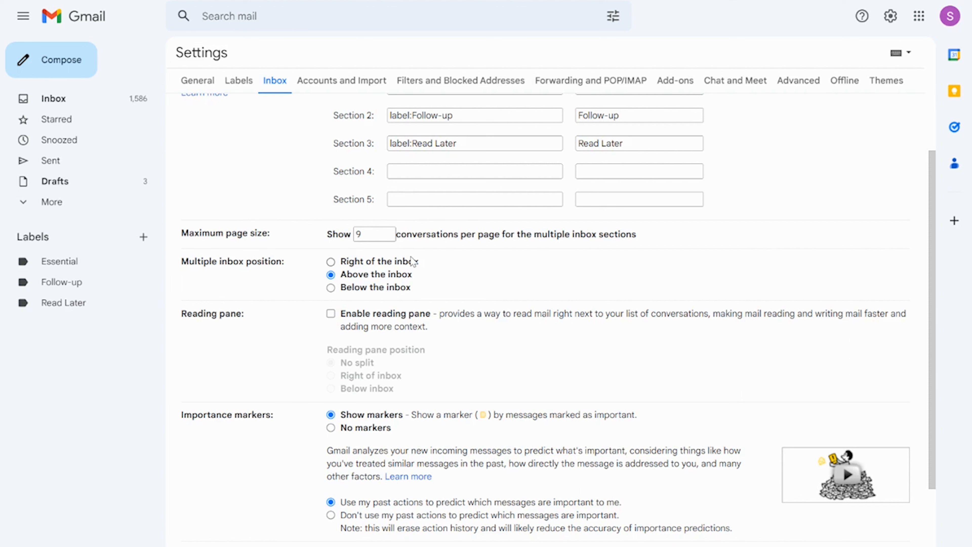
pyautogui.click(399, 262)
pyautogui.scroll(-3, 937, 319)
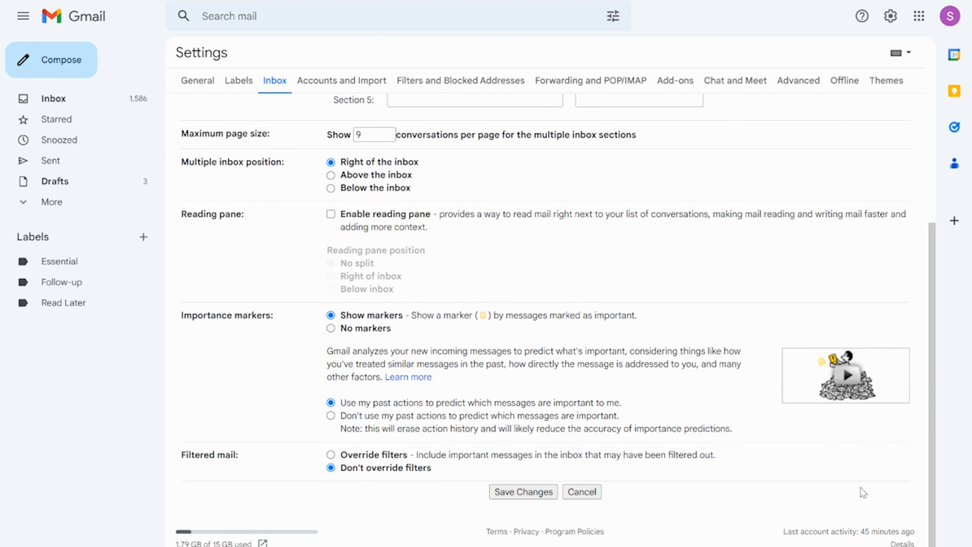
pyautogui.click(520, 494)
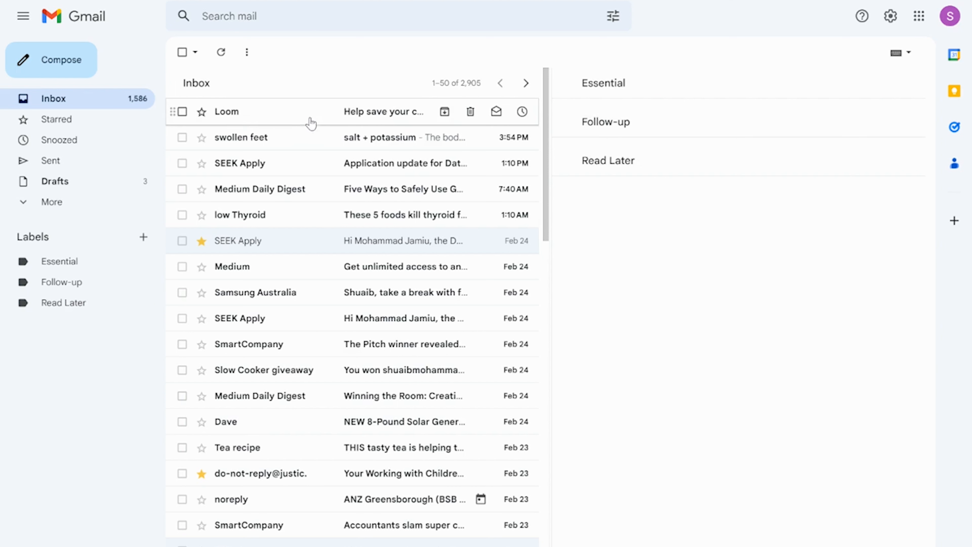
# Apply the Read Later label to the Loom email at the start of the inbox.
pyautogui.click(182, 113)
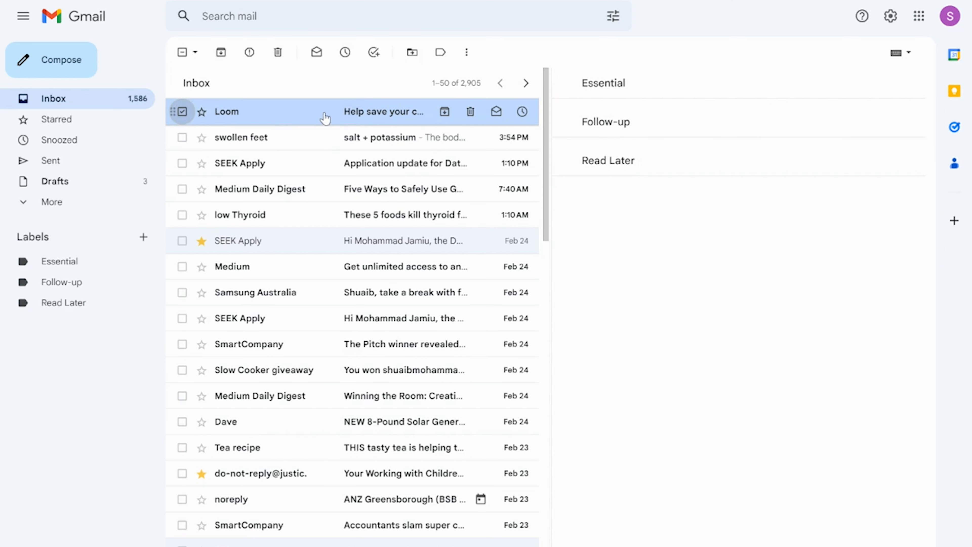
pyautogui.click(440, 53)
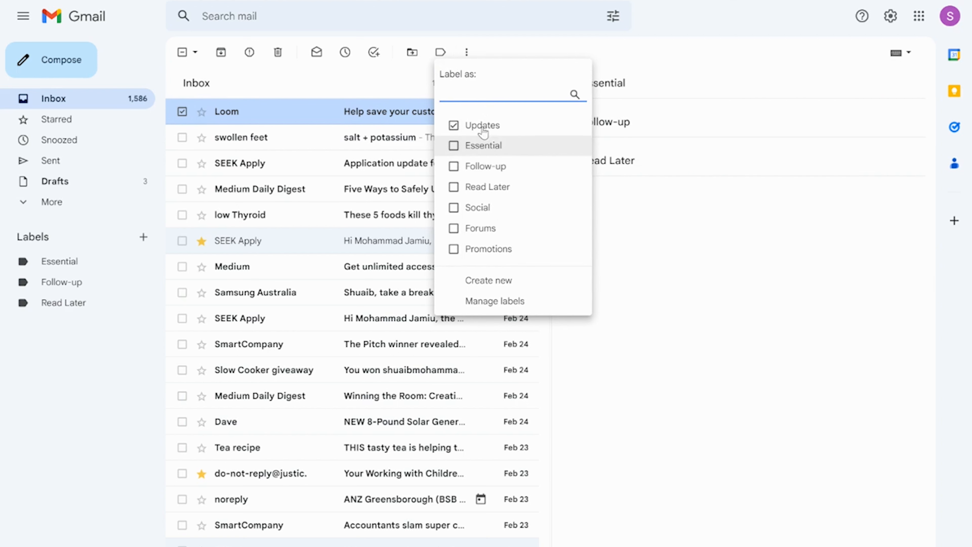
pyautogui.click(489, 187)
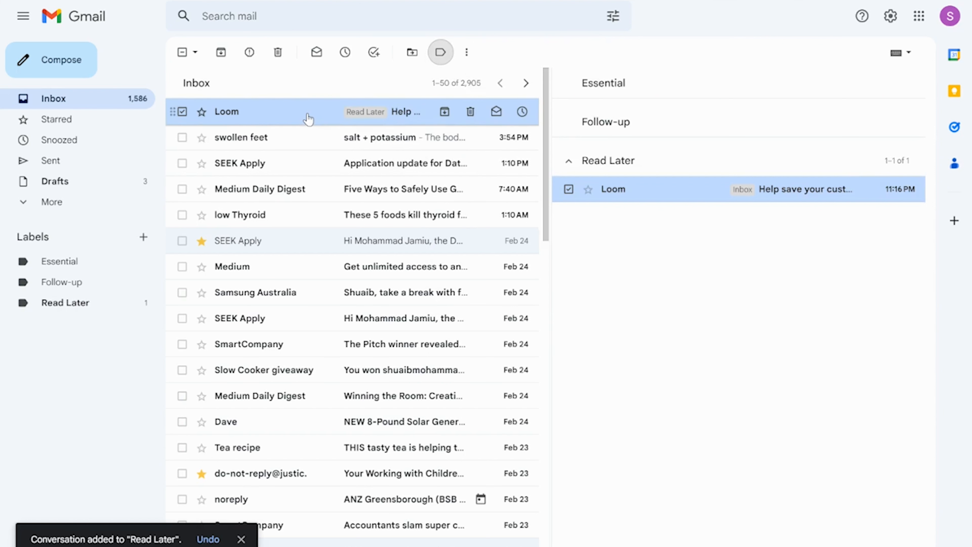
# Collapse and re-expand the Read Later section to check the email it holds.
pyautogui.click(606, 168)
pyautogui.click(606, 166)
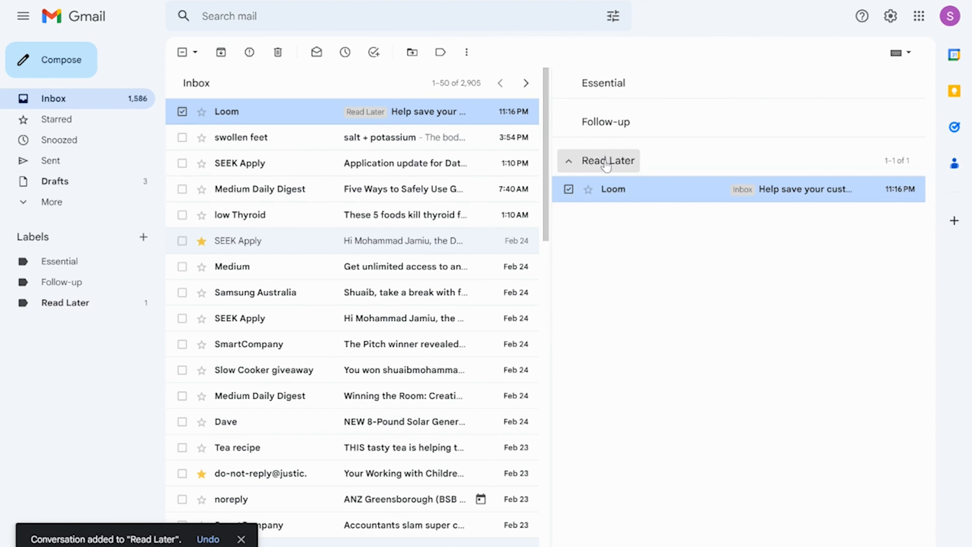
pyautogui.click(606, 166)
pyautogui.doubleClick(615, 168)
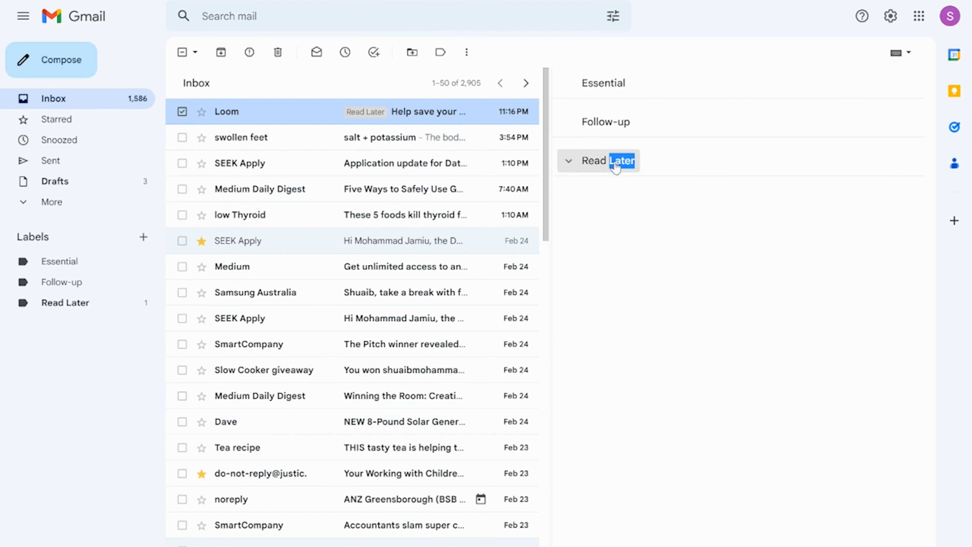
pyautogui.click(605, 170)
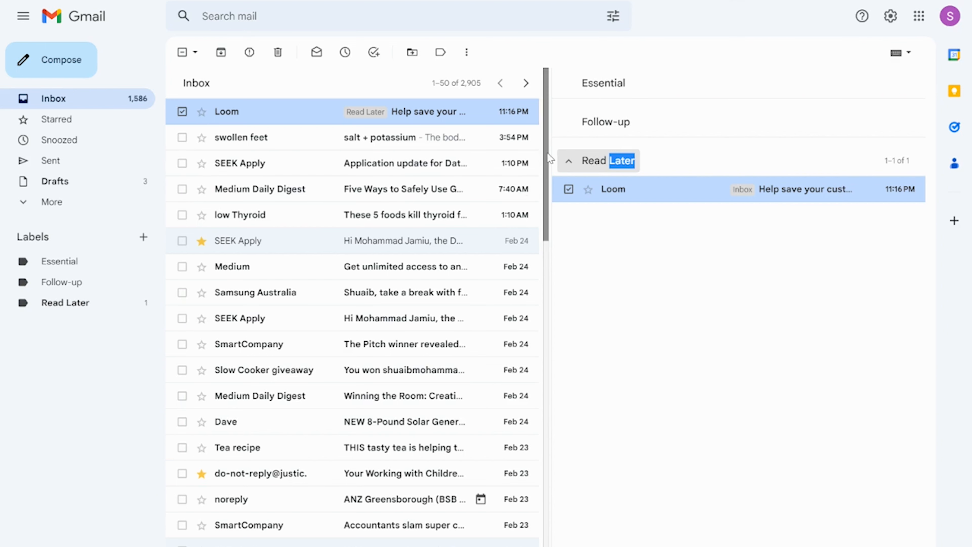
pyautogui.scroll(-1, 548, 166)
pyautogui.scroll(1, 548, 167)
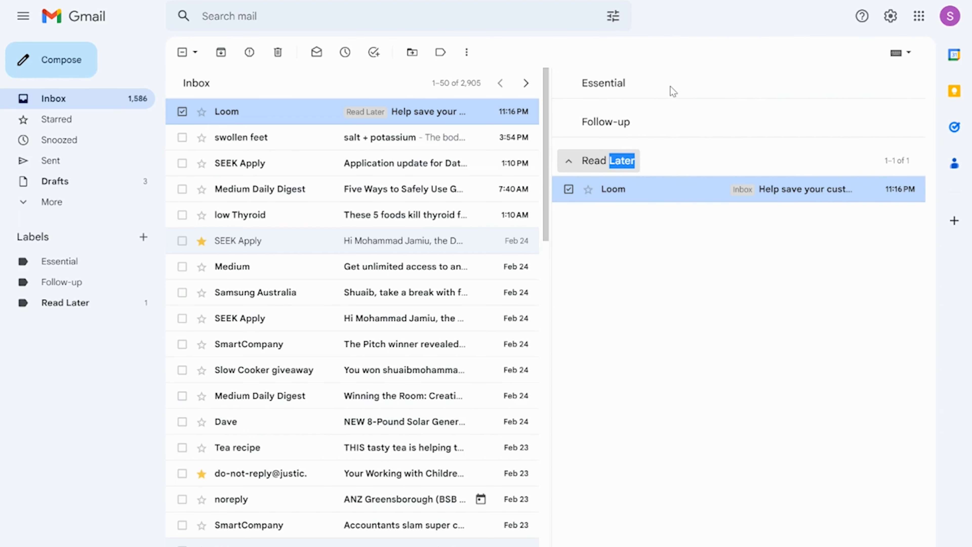
pyautogui.click(766, 330)
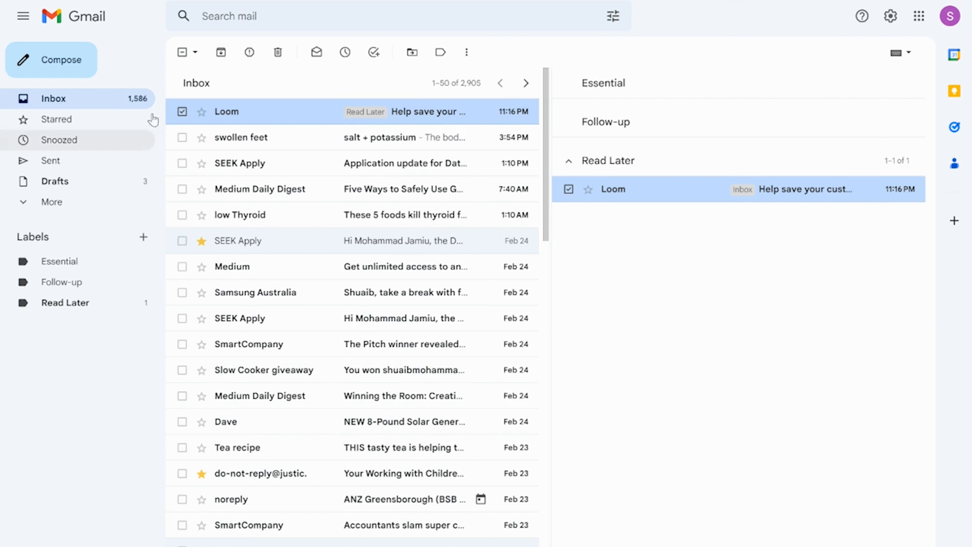
# Replace the Promotions label with Follow-up on the "swollen feet" email and the 1:10 PM SEEK Apply email, leaving the Loom email deselected.
pyautogui.click(183, 115)
pyautogui.click(182, 137)
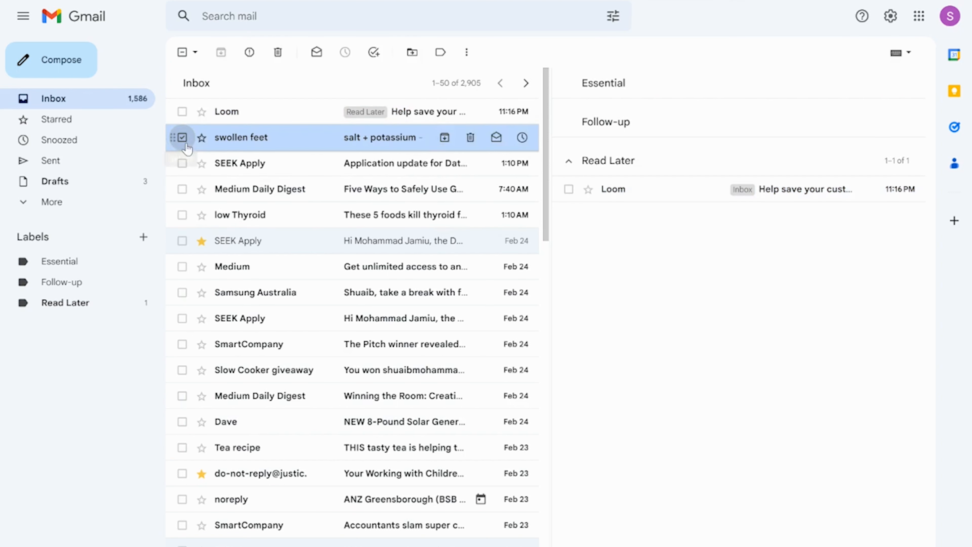
pyautogui.click(183, 165)
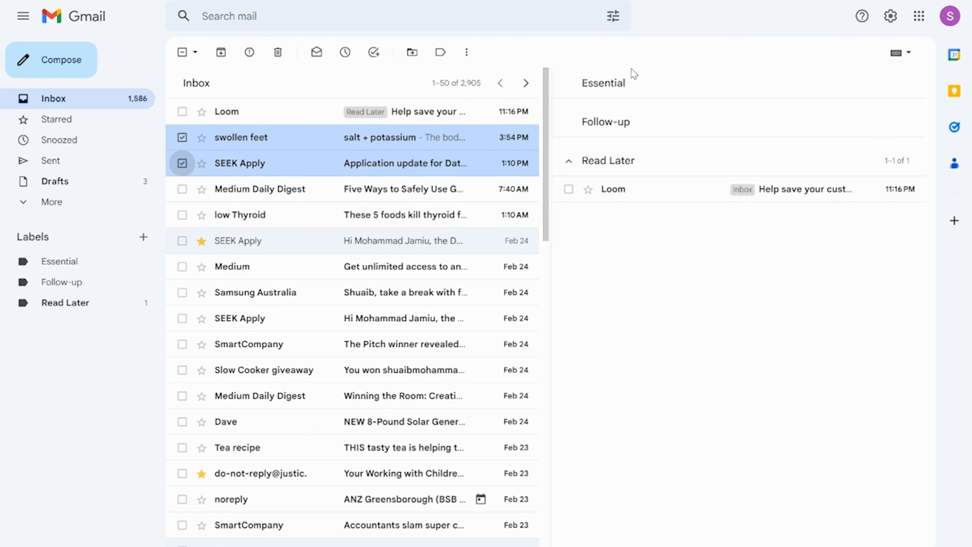
pyautogui.click(440, 52)
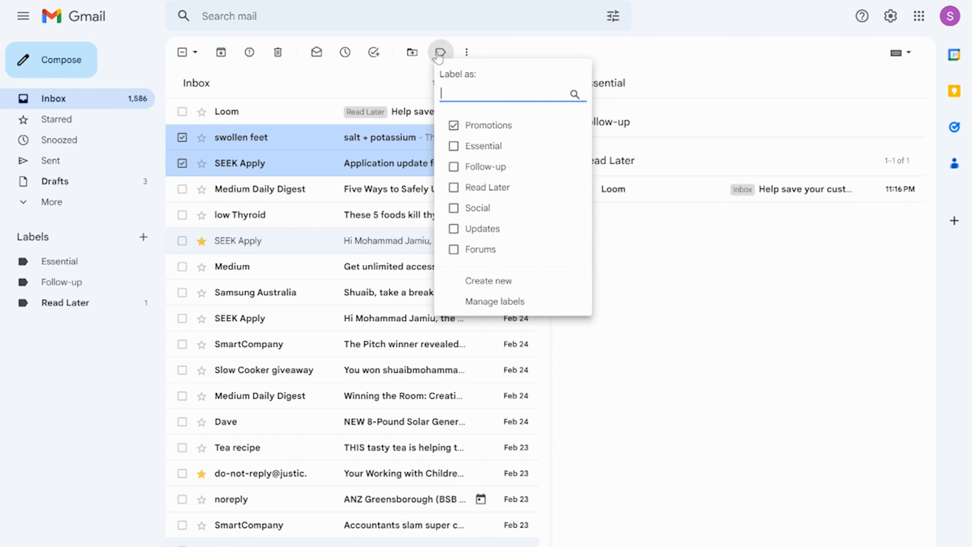
pyautogui.click(472, 127)
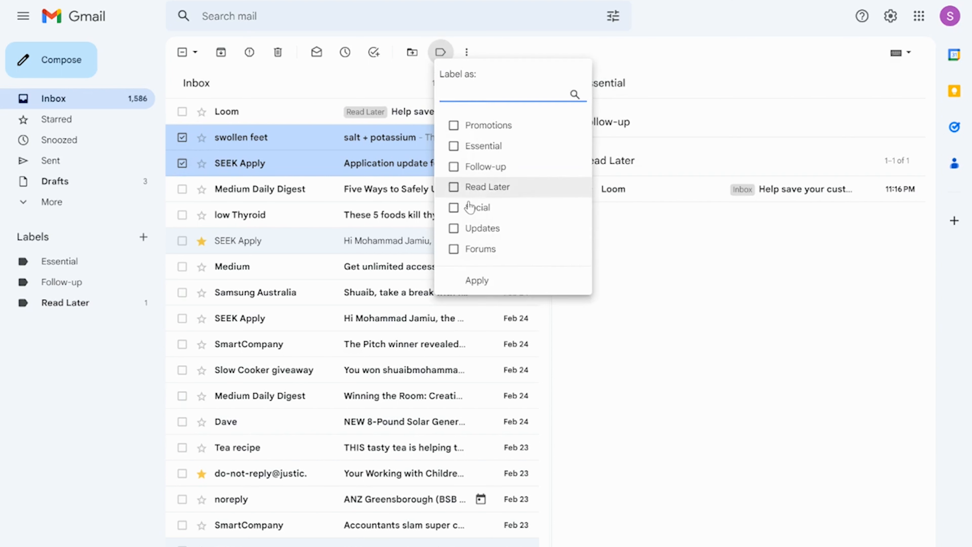
pyautogui.click(454, 167)
pyautogui.click(478, 280)
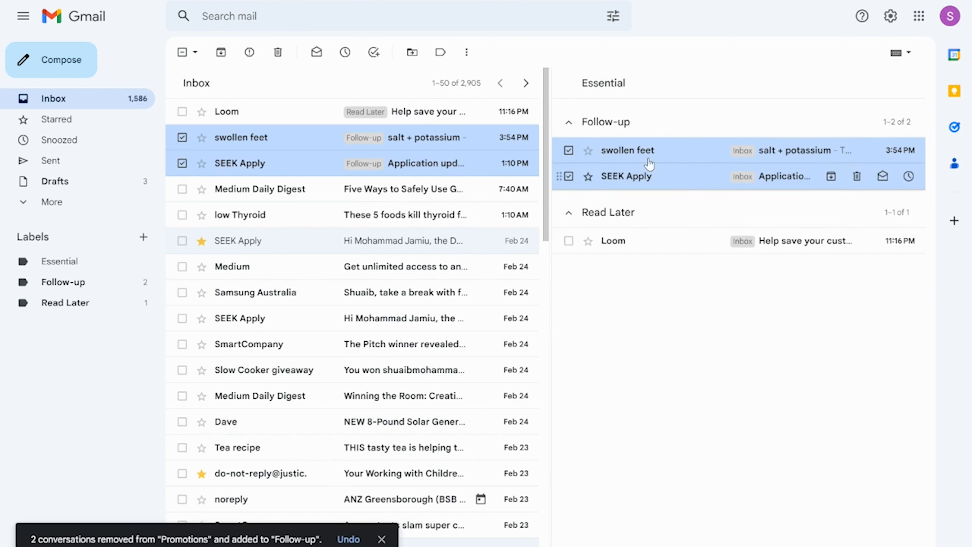
pyautogui.click(615, 124)
pyautogui.click(615, 124)
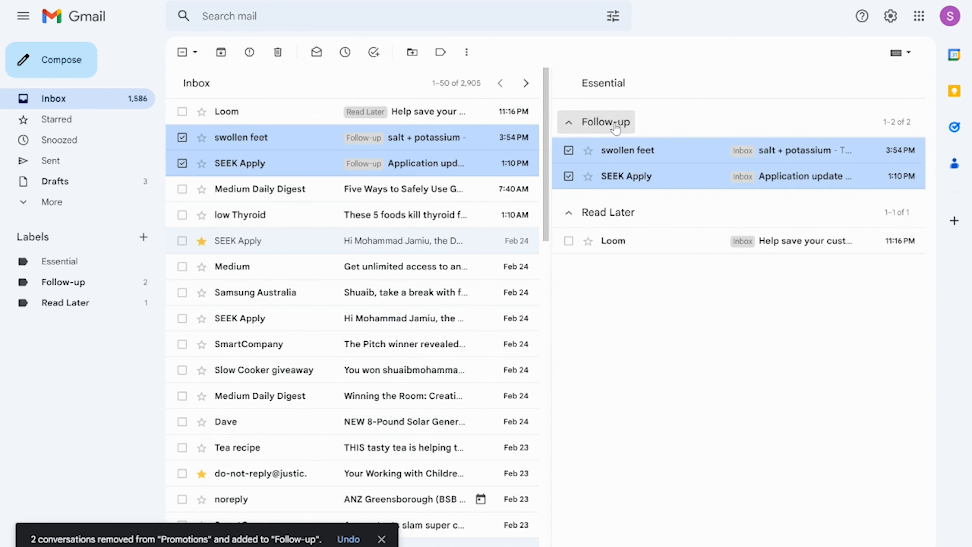